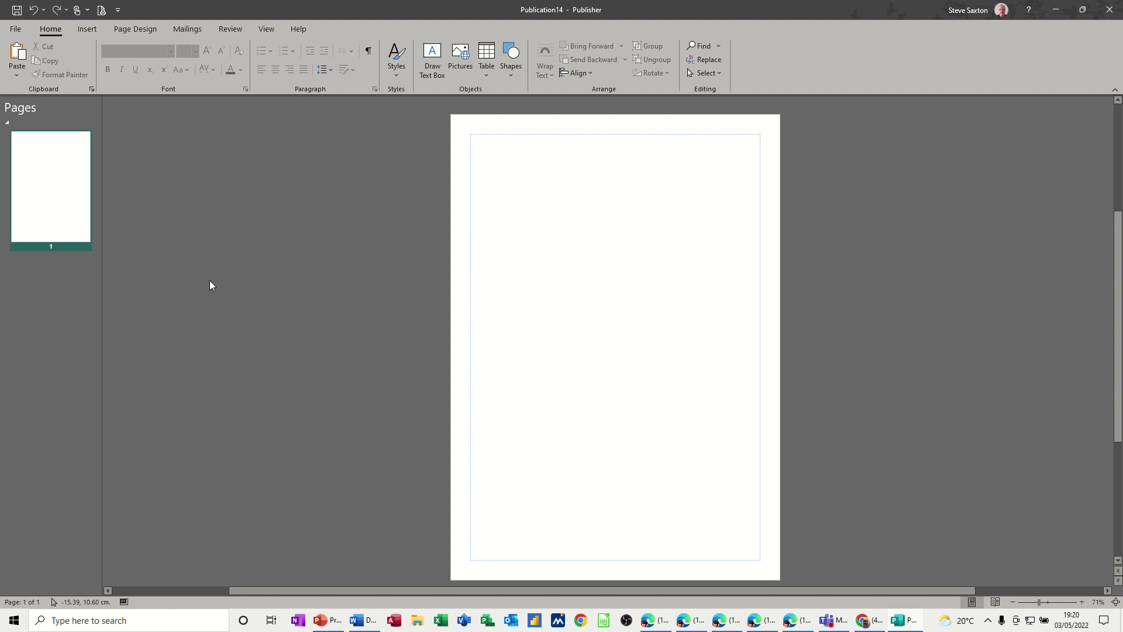
# Insert a catalog page as page 2, holding an empty Catalog Merge Area
pyautogui.click(89, 31)
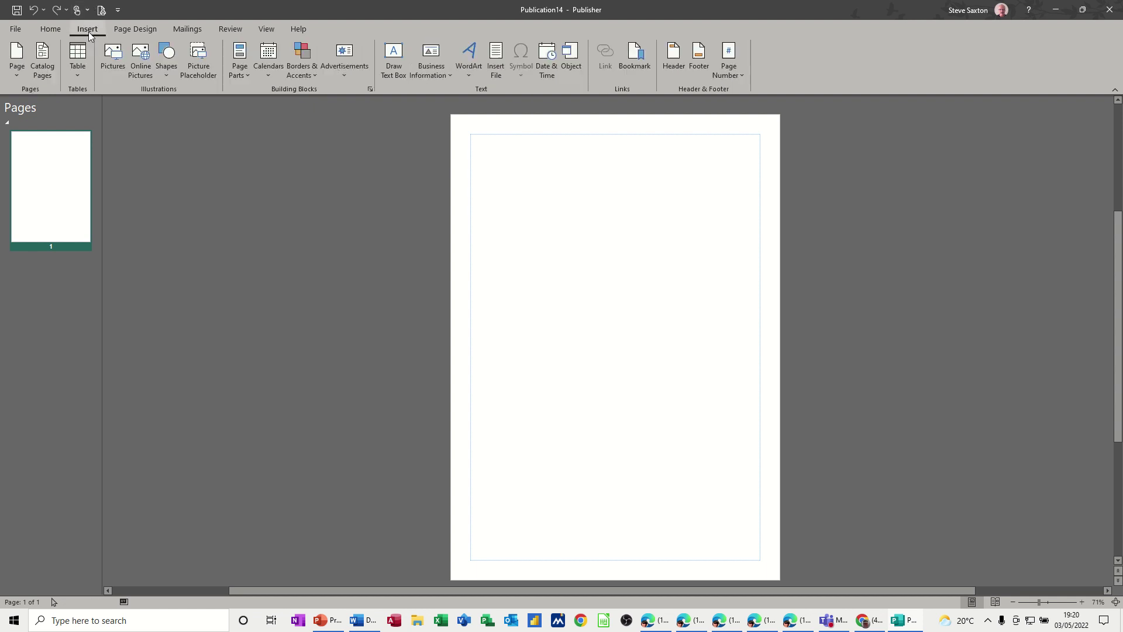
pyautogui.click(47, 71)
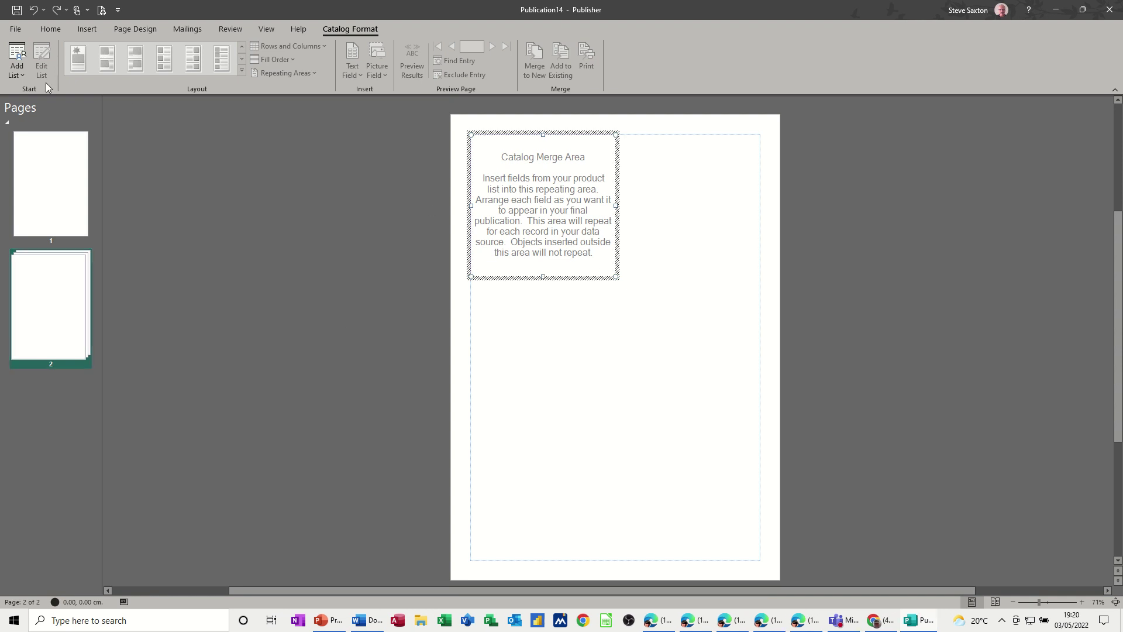
pyautogui.click(17, 76)
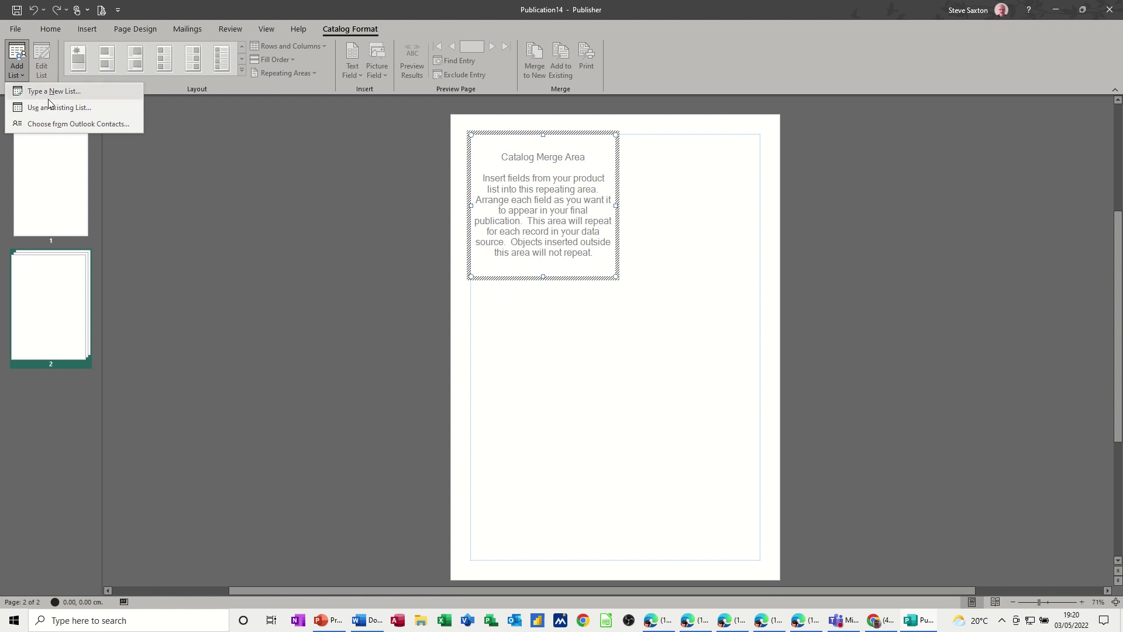
# Use the existing RelationshipDemo 2021 database in OneDrive > Examples > Access 2018 as the list
pyautogui.click(76, 109)
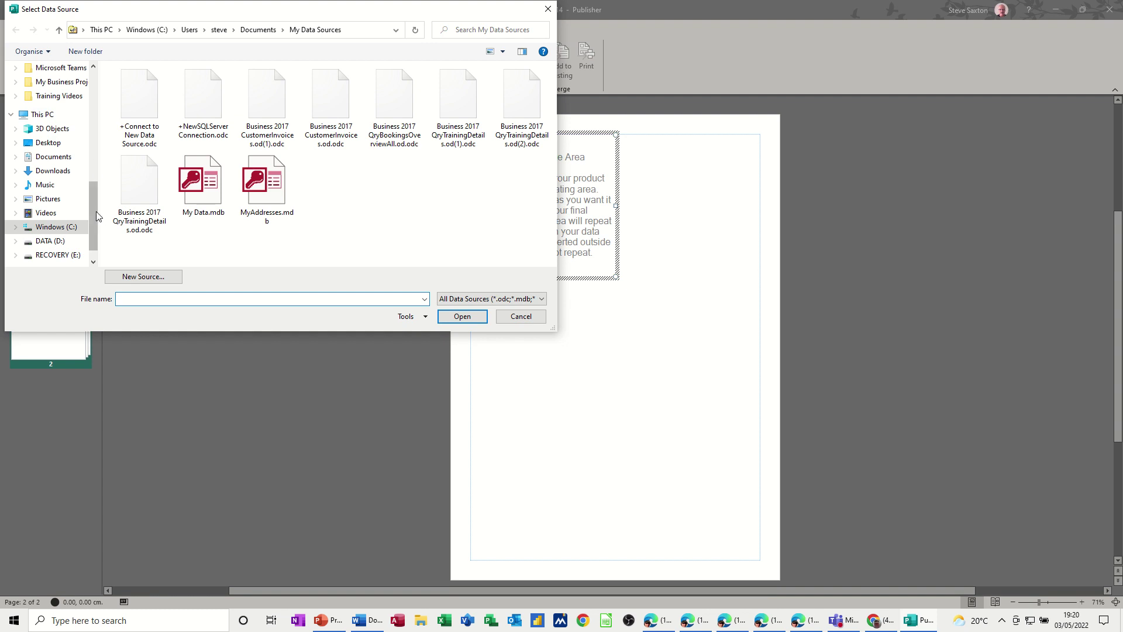
pyautogui.scroll(3, 91, 164)
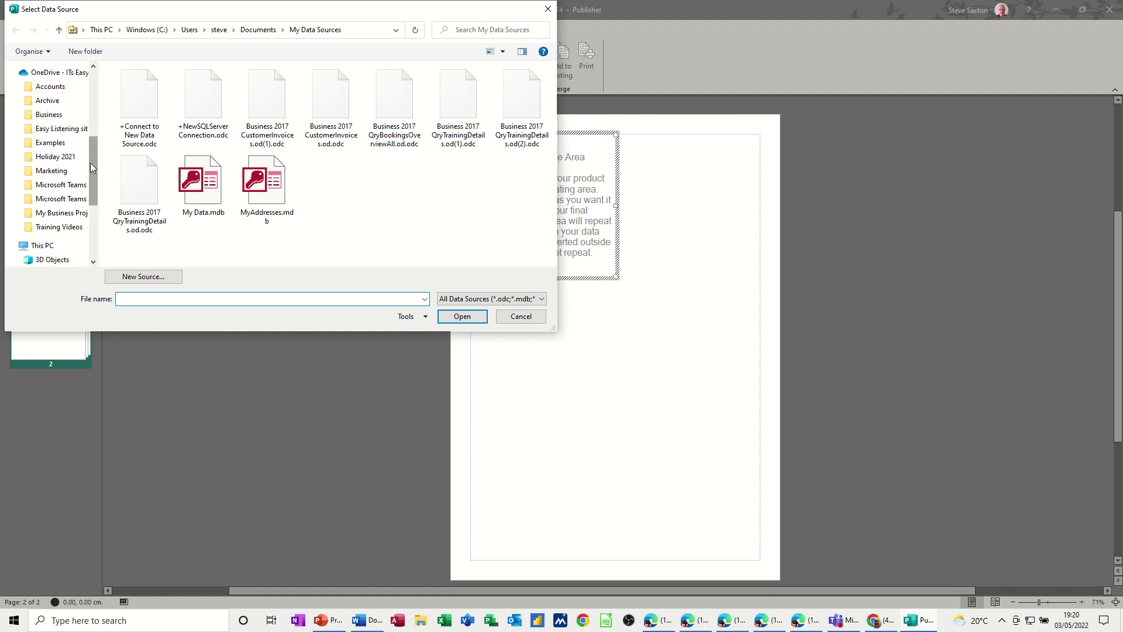
pyautogui.click(50, 142)
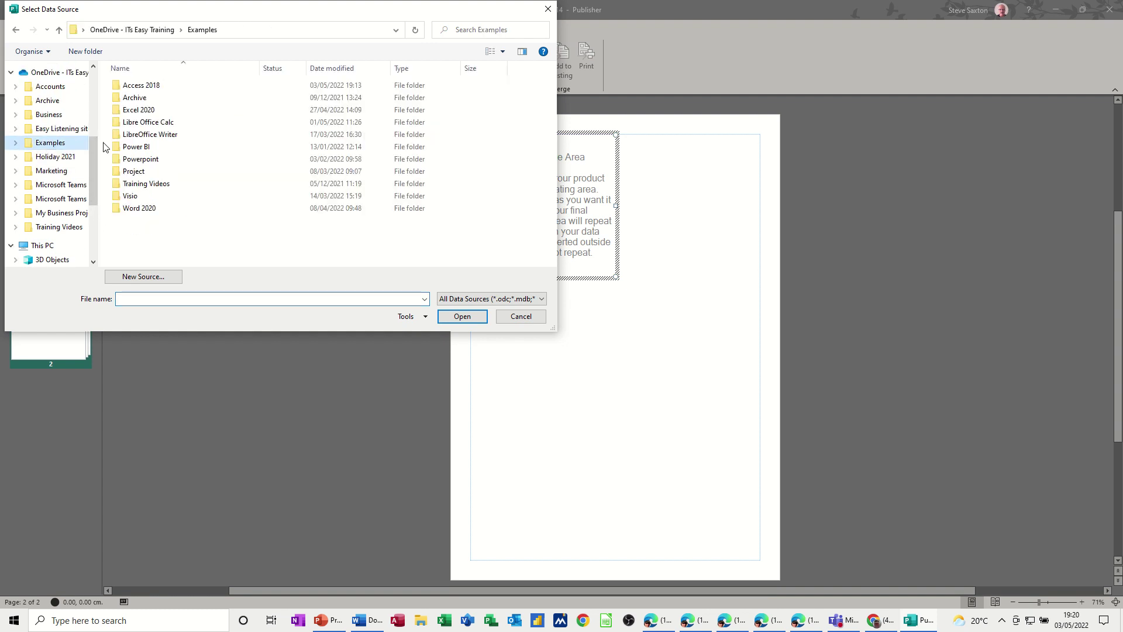
pyautogui.doubleClick(145, 88)
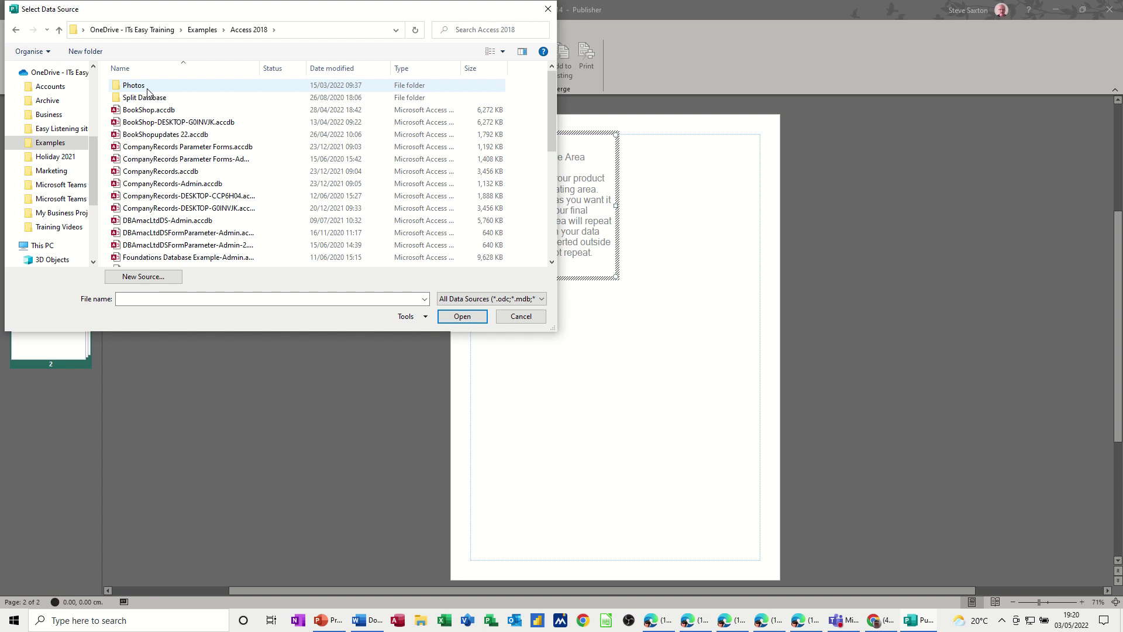
pyautogui.scroll(-4, 184, 193)
pyautogui.scroll(-2, 184, 199)
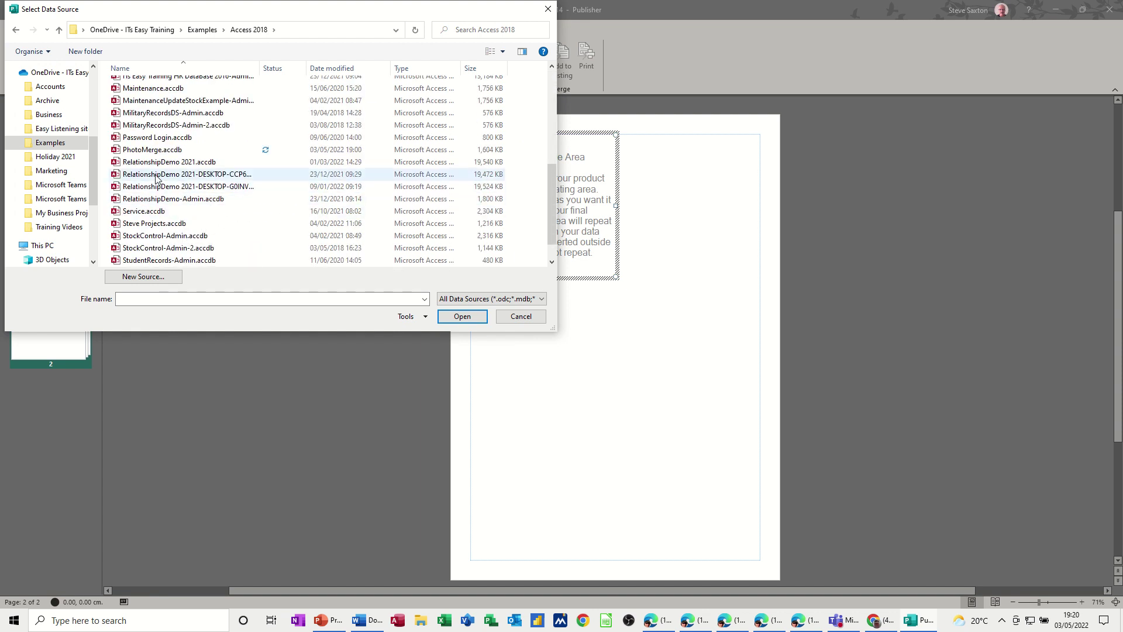
pyautogui.doubleClick(154, 179)
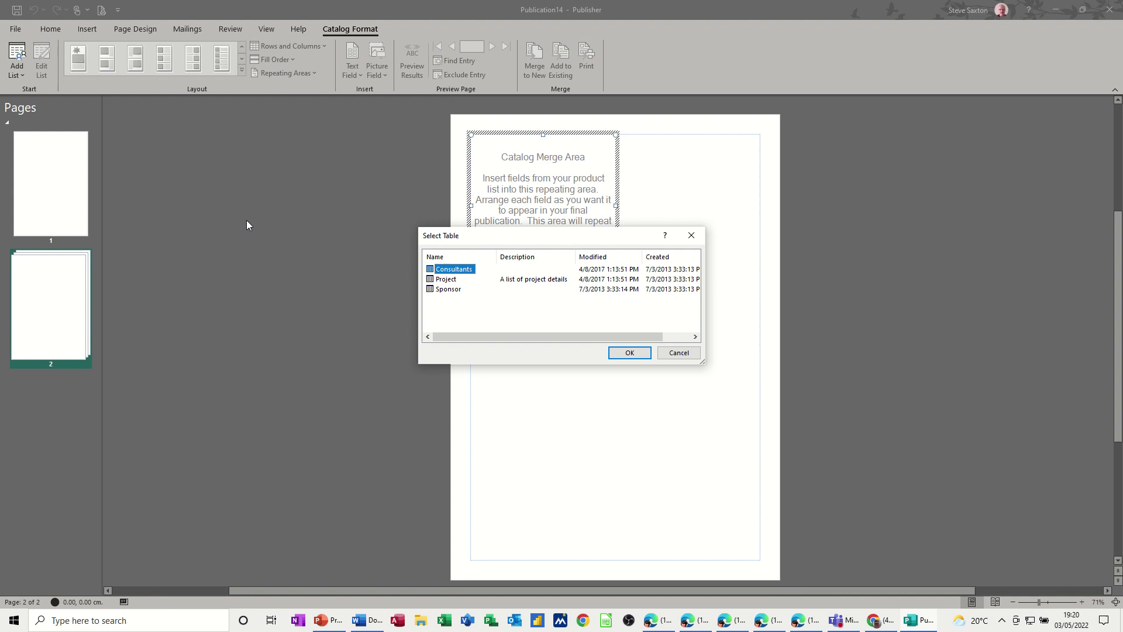
# Choose the Consultants table and accept all seven consultant records (IDs 123–129) for the merge
pyautogui.doubleClick(454, 271)
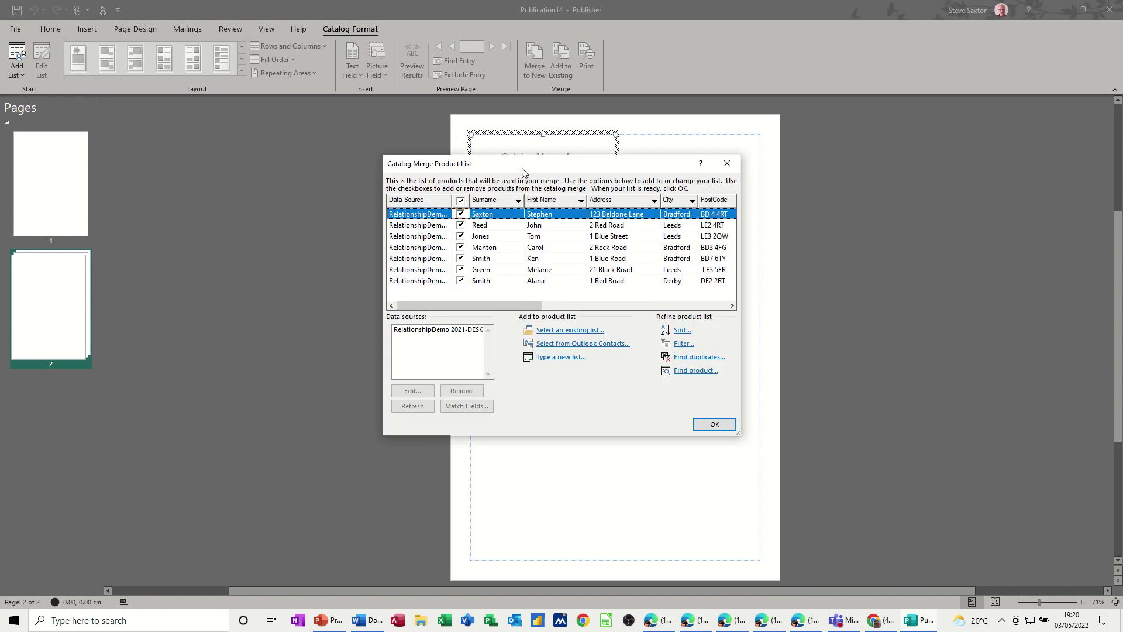
pyautogui.moveTo(522, 171); pyautogui.dragTo(300, 156)
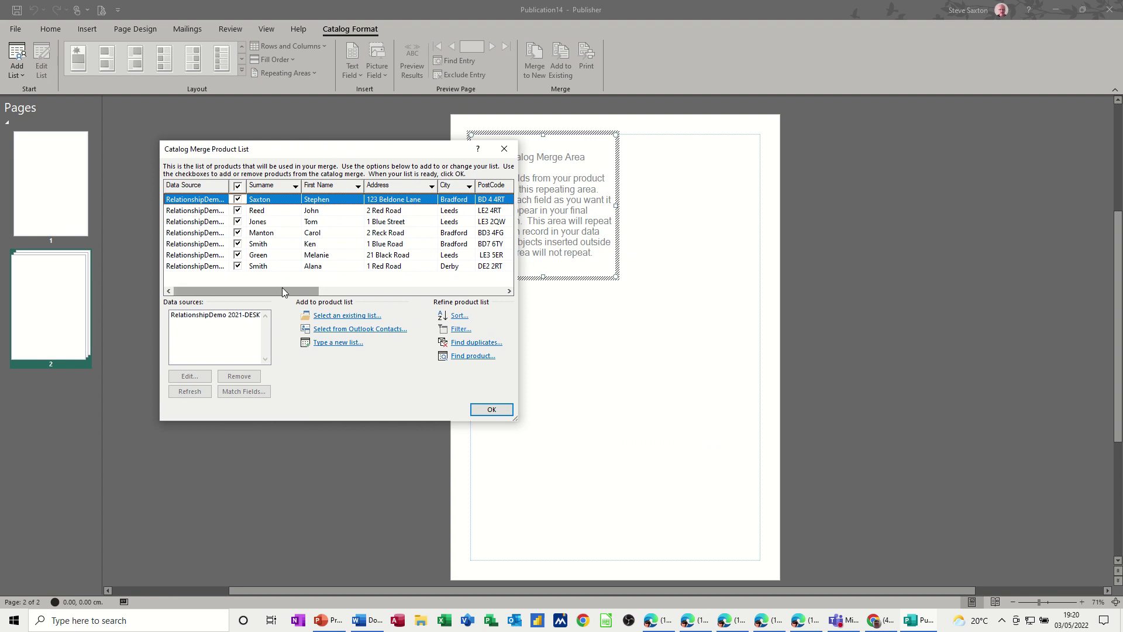
pyautogui.moveTo(282, 286); pyautogui.dragTo(426, 289)
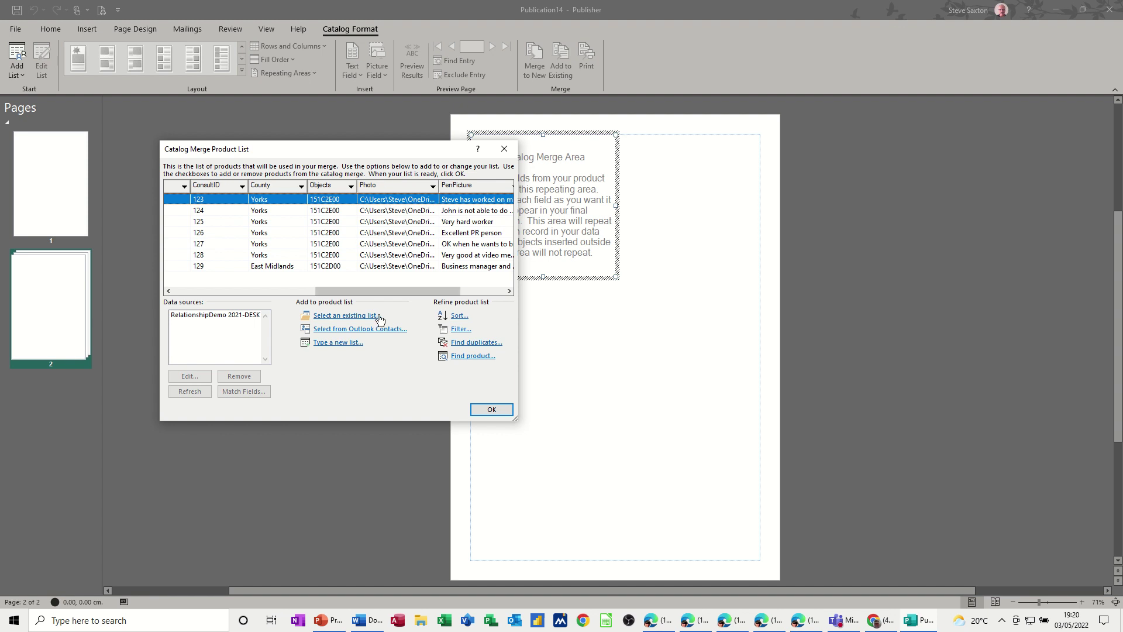
pyautogui.click(481, 413)
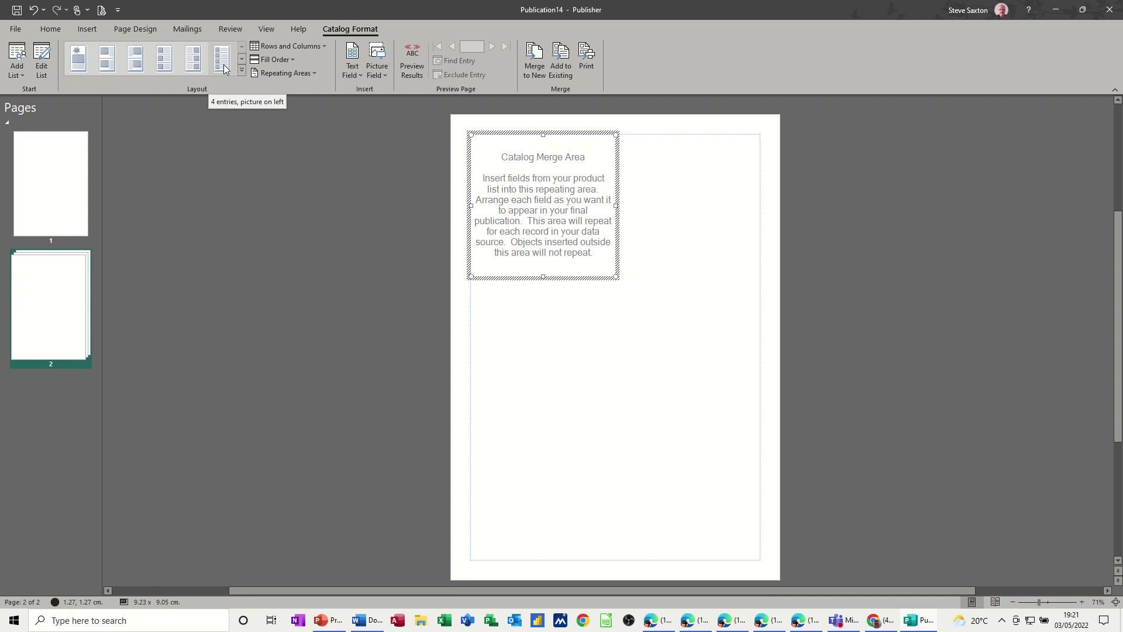
# Apply the '3 entries, picture on left' catalog layout
pyautogui.click(242, 71)
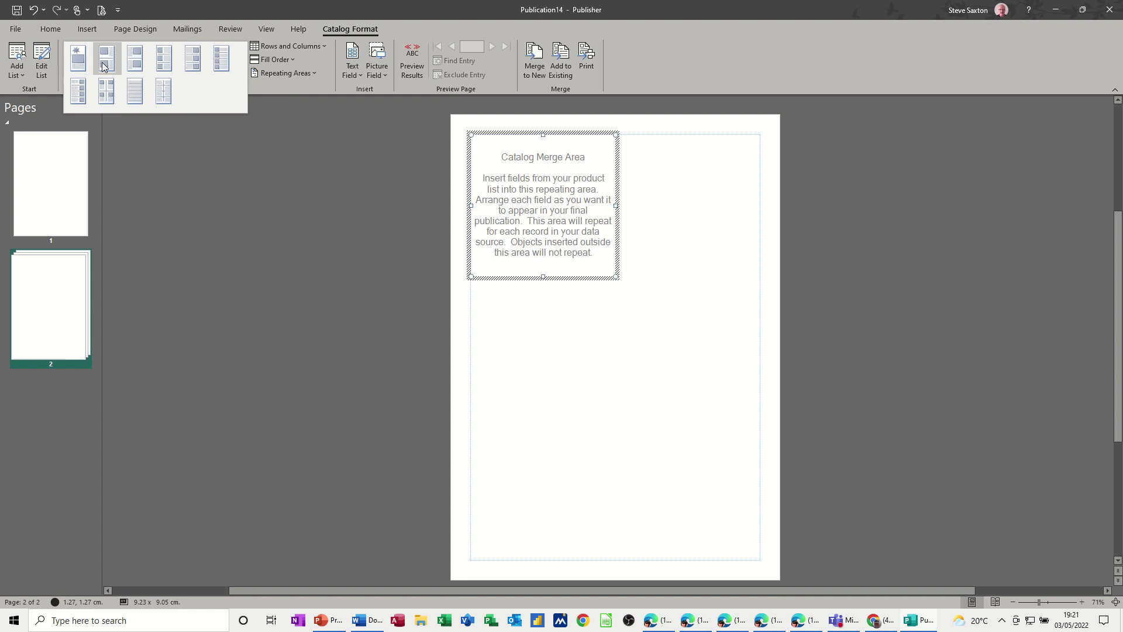
pyautogui.click(164, 59)
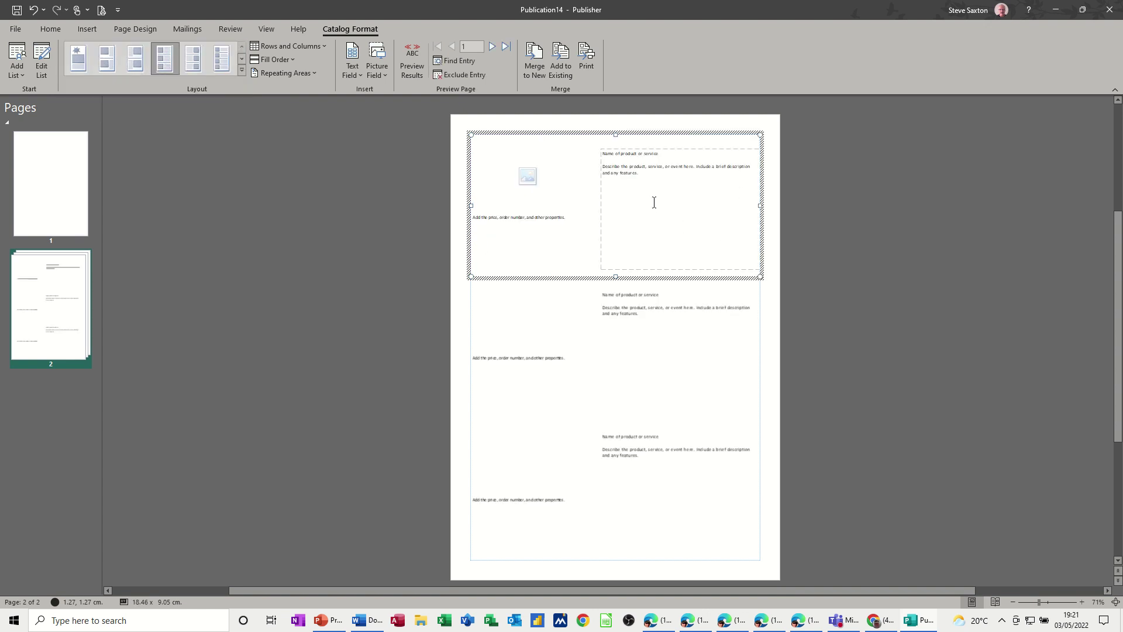
# Replace the name placeholder with the First Name and Surname fields and preview the merged names
pyautogui.click(641, 175)
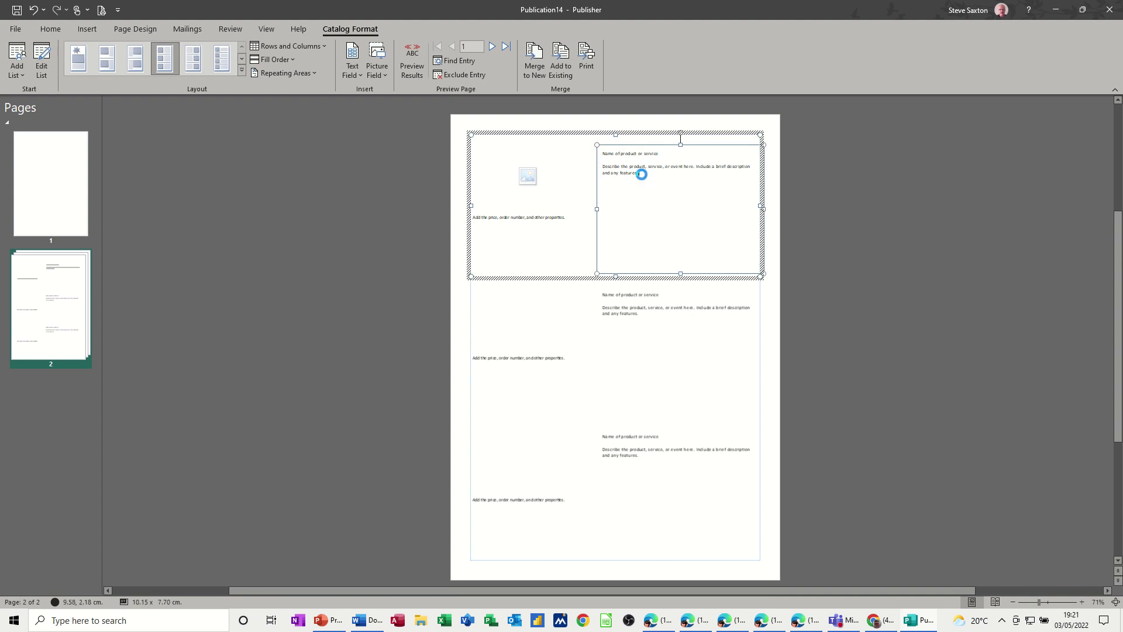
pyautogui.click(622, 170)
pyautogui.moveTo(610, 166)
pyautogui.mouseDown()
pyautogui.moveTo(602, 153)
pyautogui.moveTo(629, 159)
pyautogui.mouseUp()
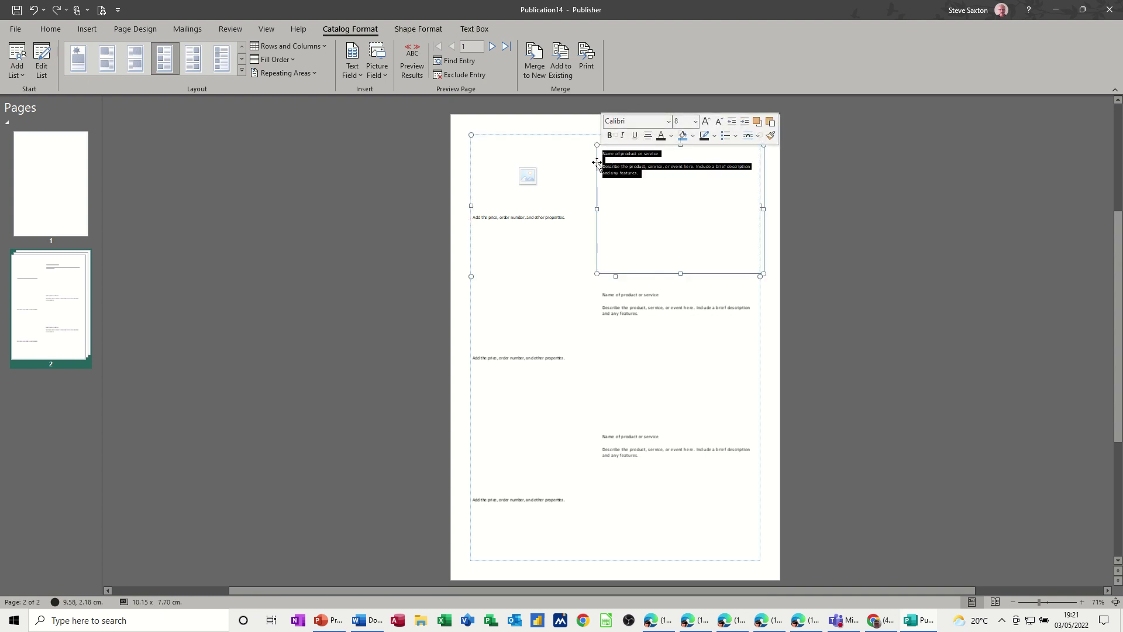
pyautogui.click(358, 75)
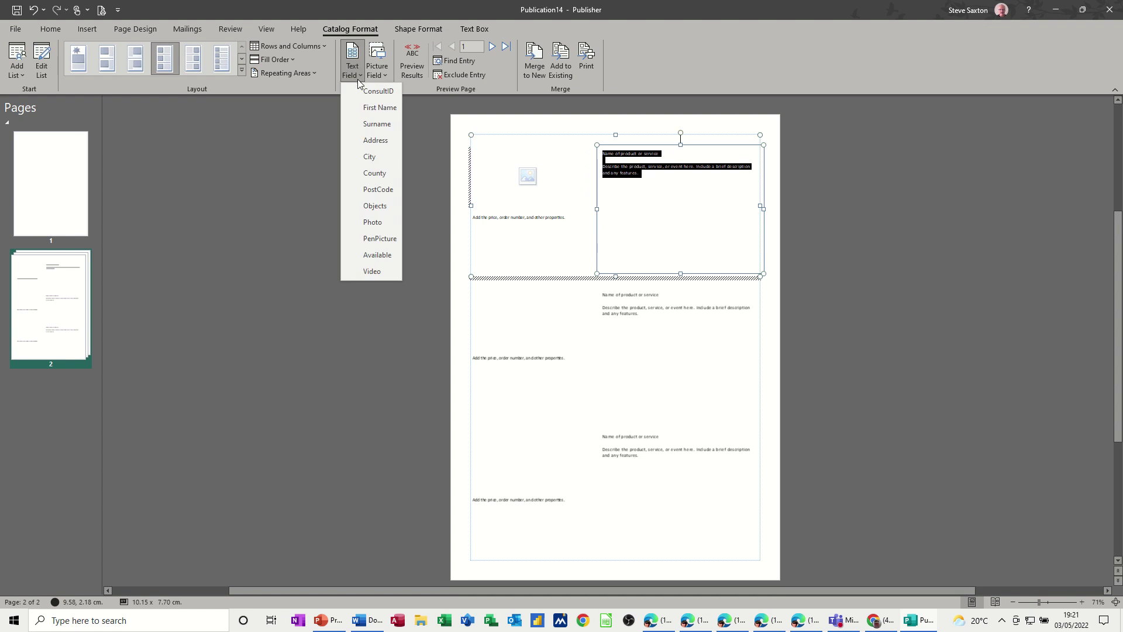
pyautogui.click(363, 109)
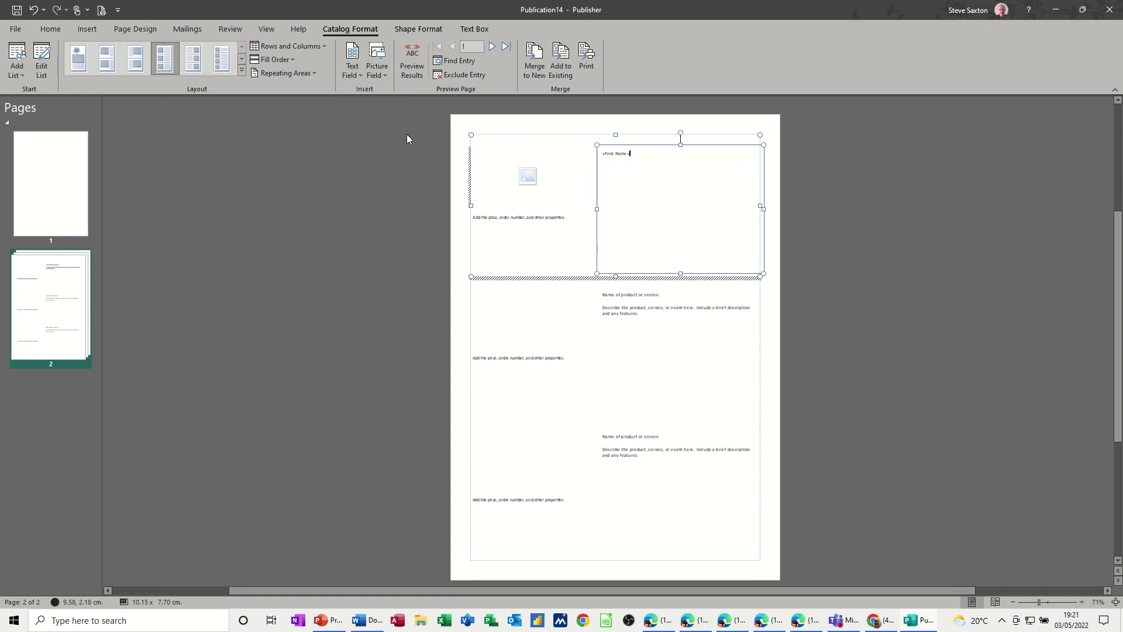
pyautogui.click(360, 76)
pyautogui.click(366, 125)
pyautogui.click(410, 57)
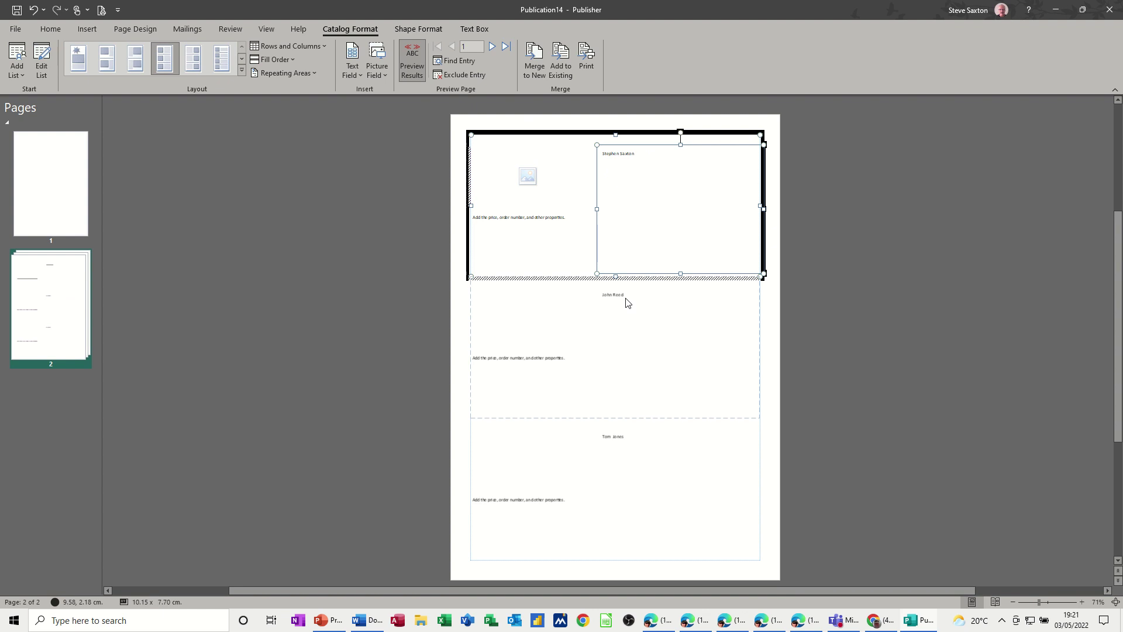
# Bind the entry's picture placeholder to the Photo field so each consultant's headshot appears
pyautogui.click(526, 182)
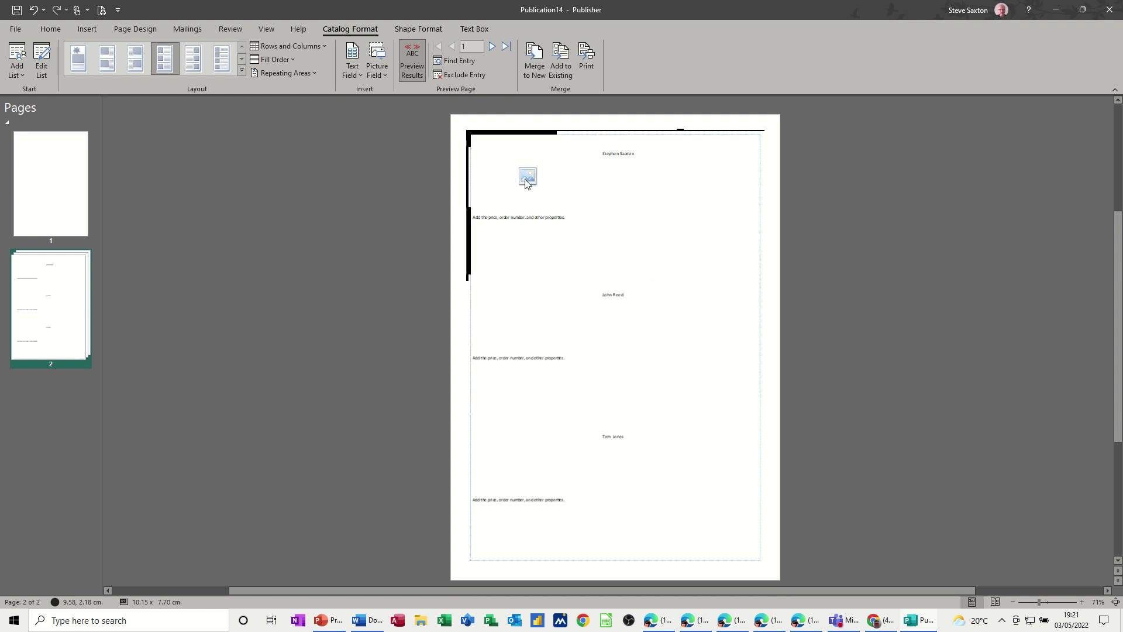
pyautogui.click(526, 181)
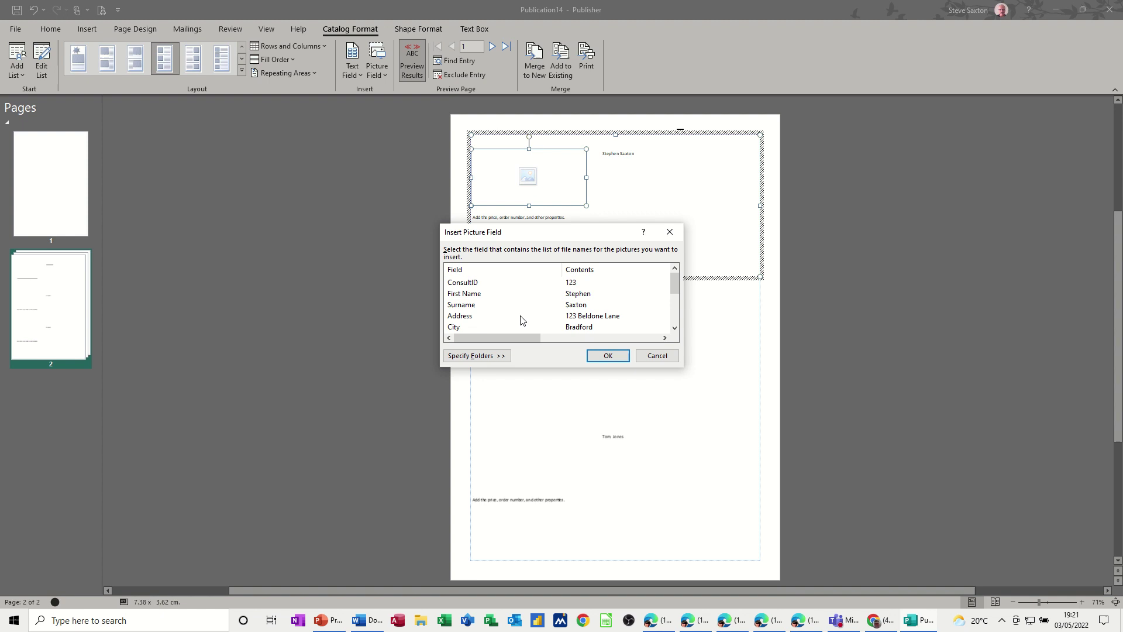
pyautogui.moveTo(672, 288); pyautogui.dragTo(669, 303)
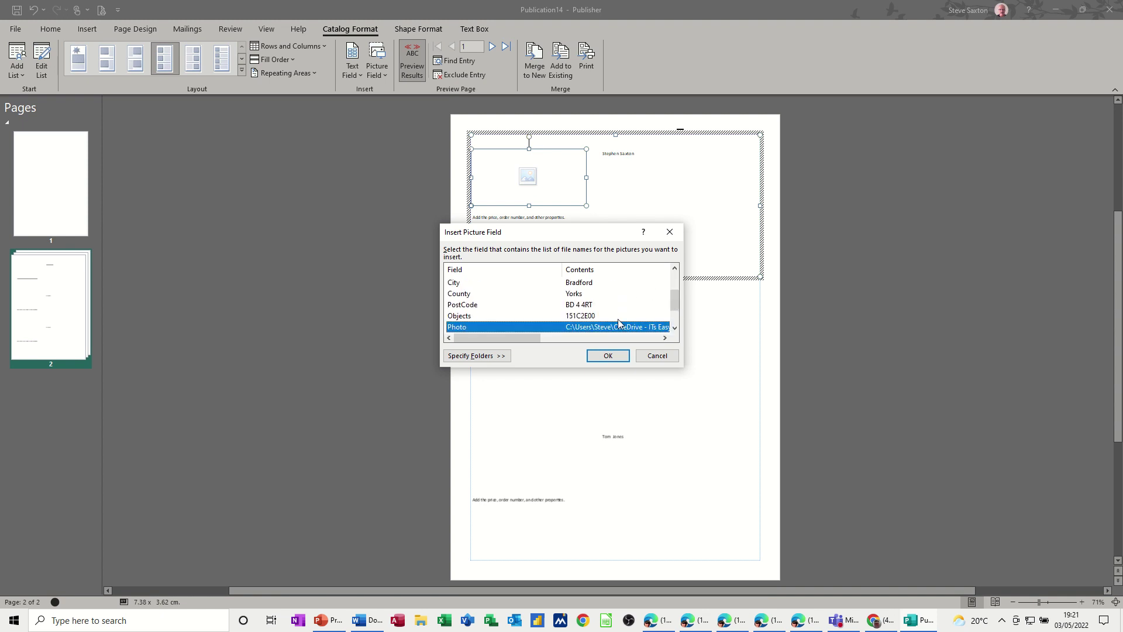
pyautogui.click(592, 356)
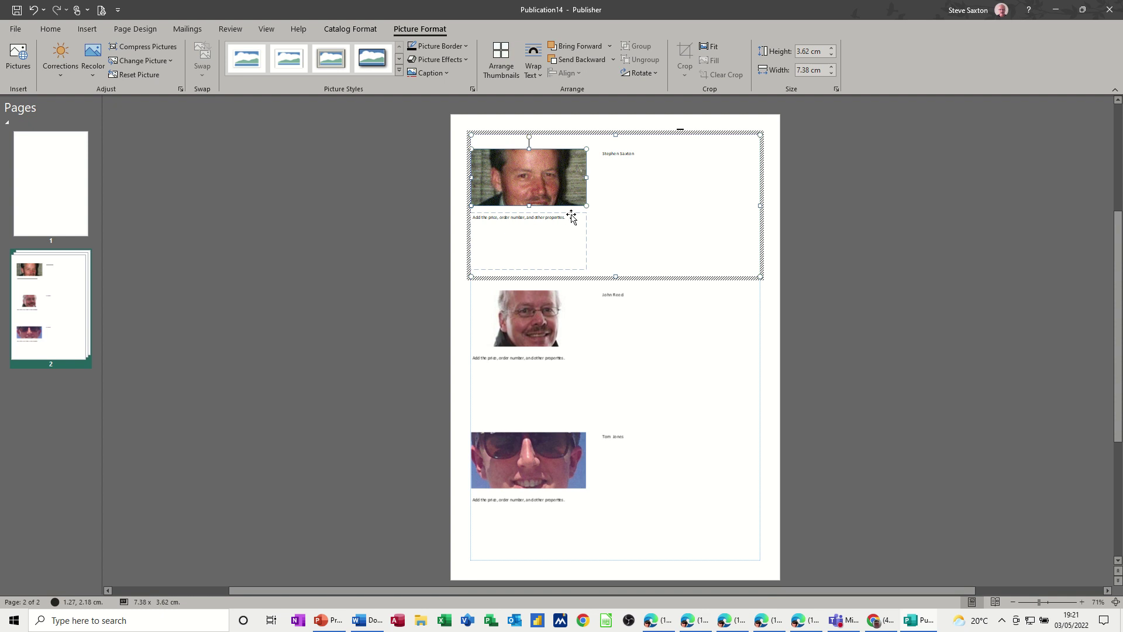
# Replace the caption placeholder text with the PenPicture field and deselect to view the descriptions
pyautogui.click(571, 217)
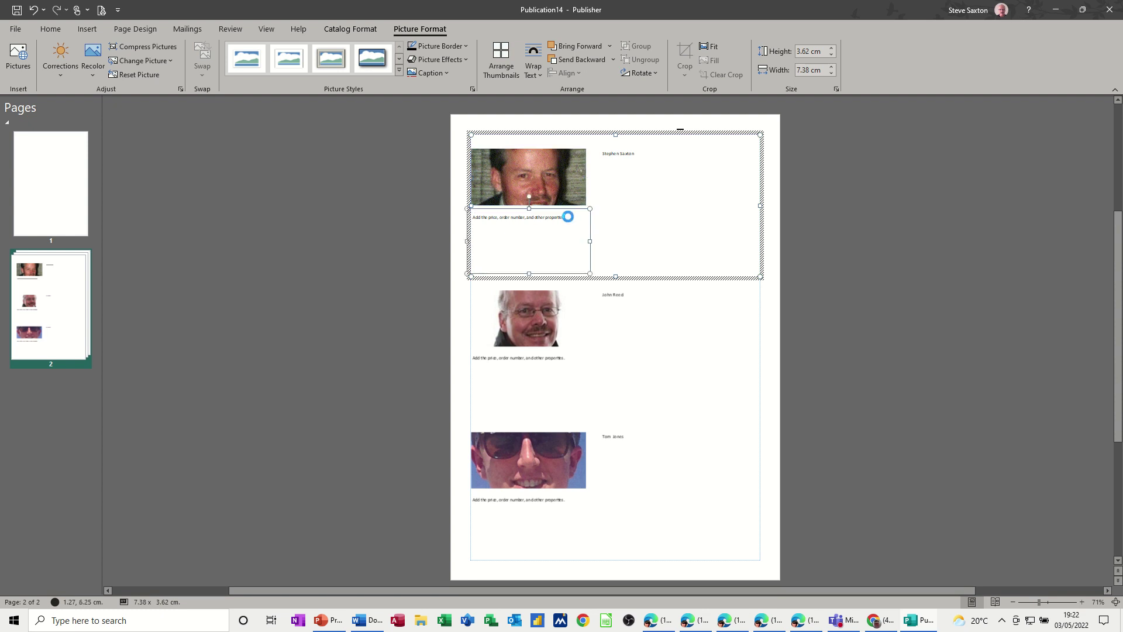
pyautogui.click(568, 217)
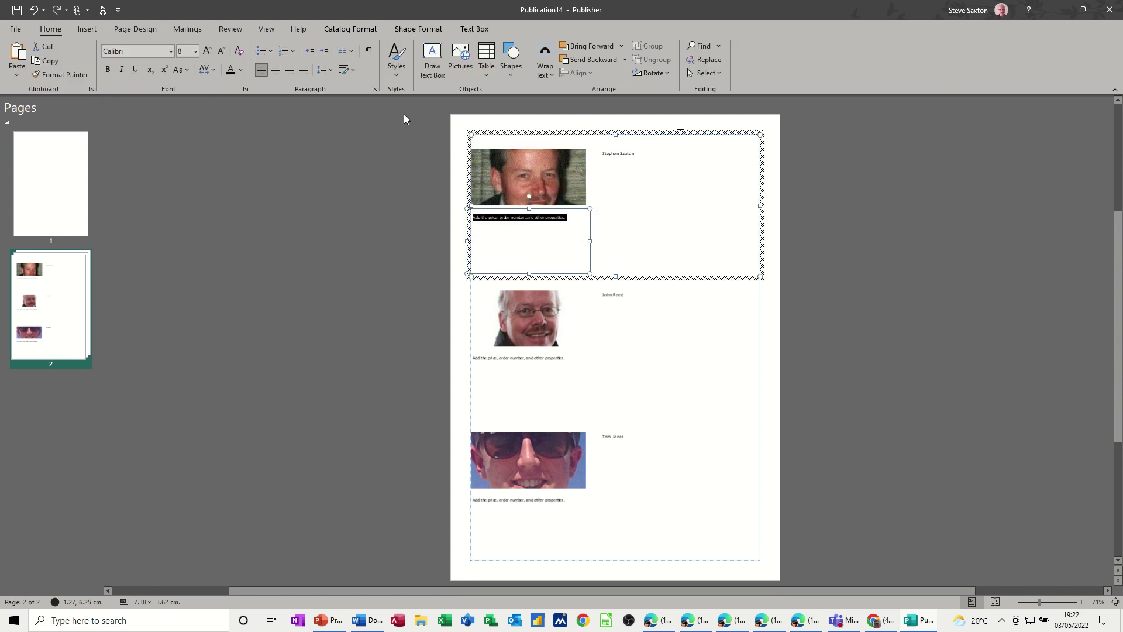
pyautogui.click(367, 34)
pyautogui.click(358, 75)
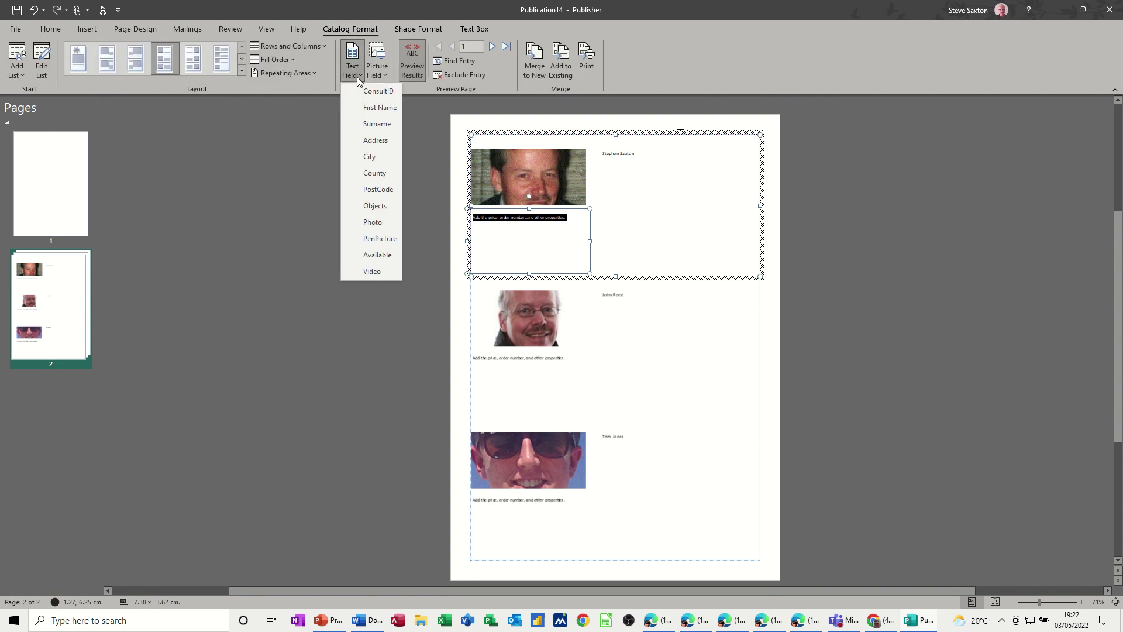
pyautogui.click(366, 238)
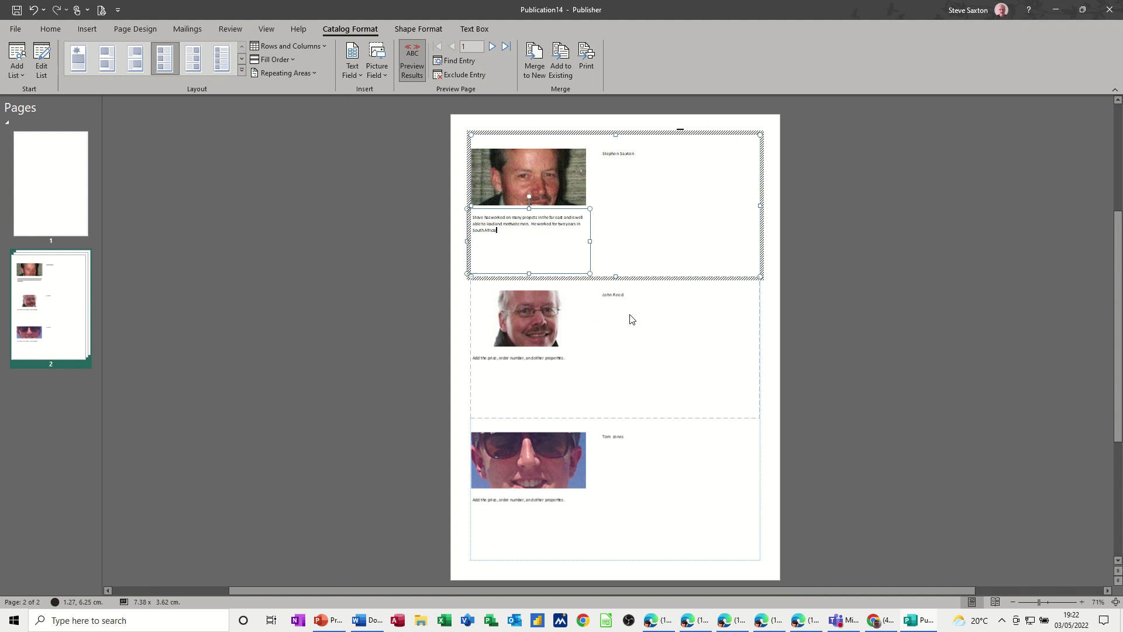
pyautogui.click(617, 298)
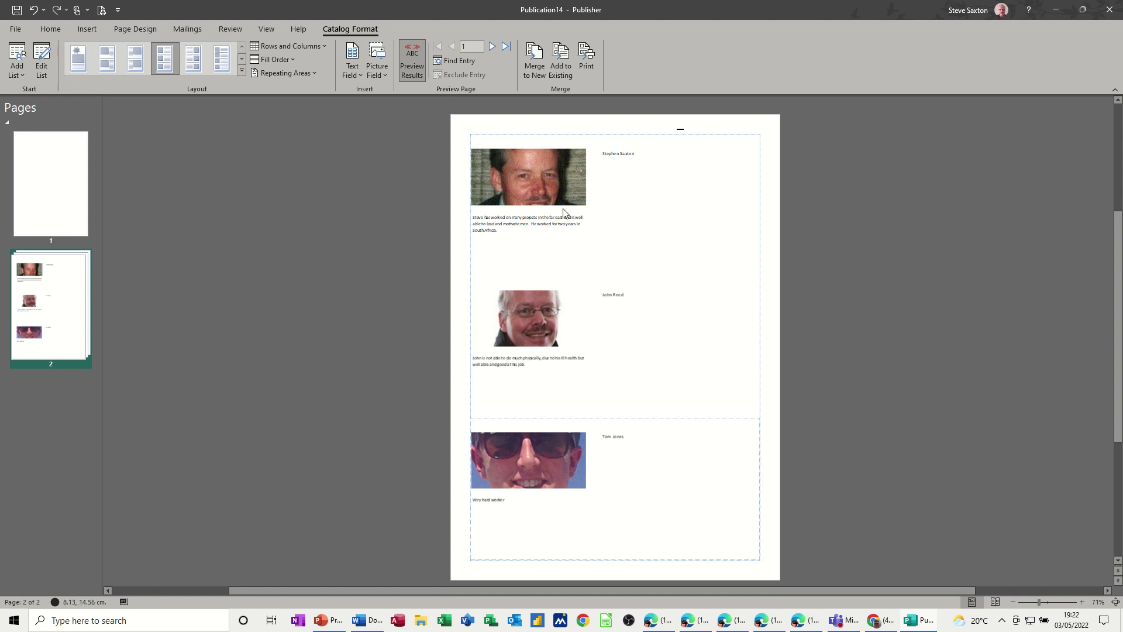
pyautogui.click(562, 70)
# Zoom the page to 120% and scroll through the merged consultant entries and back up
pyautogui.click(1078, 602)
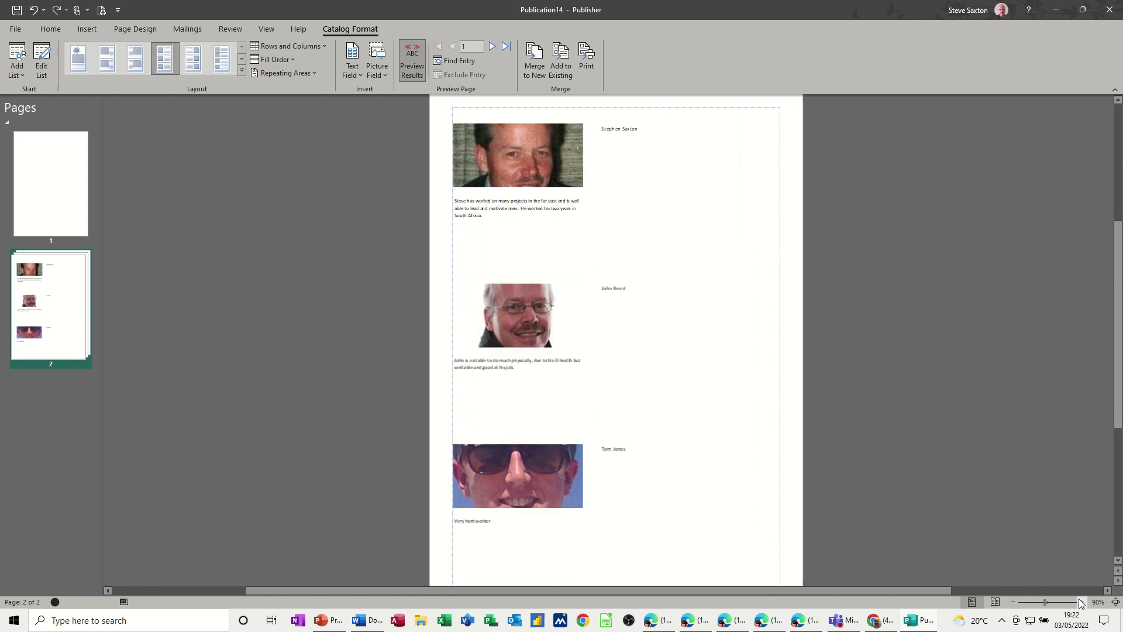
pyautogui.click(1078, 601)
pyautogui.click(1078, 602)
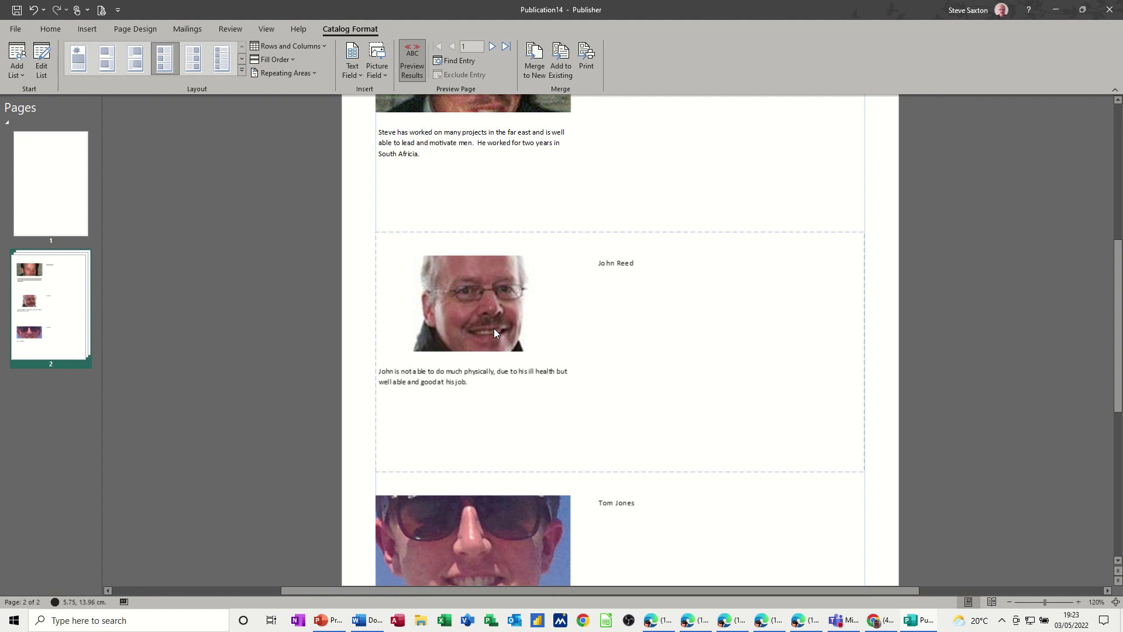
pyautogui.scroll(-2, 494, 332)
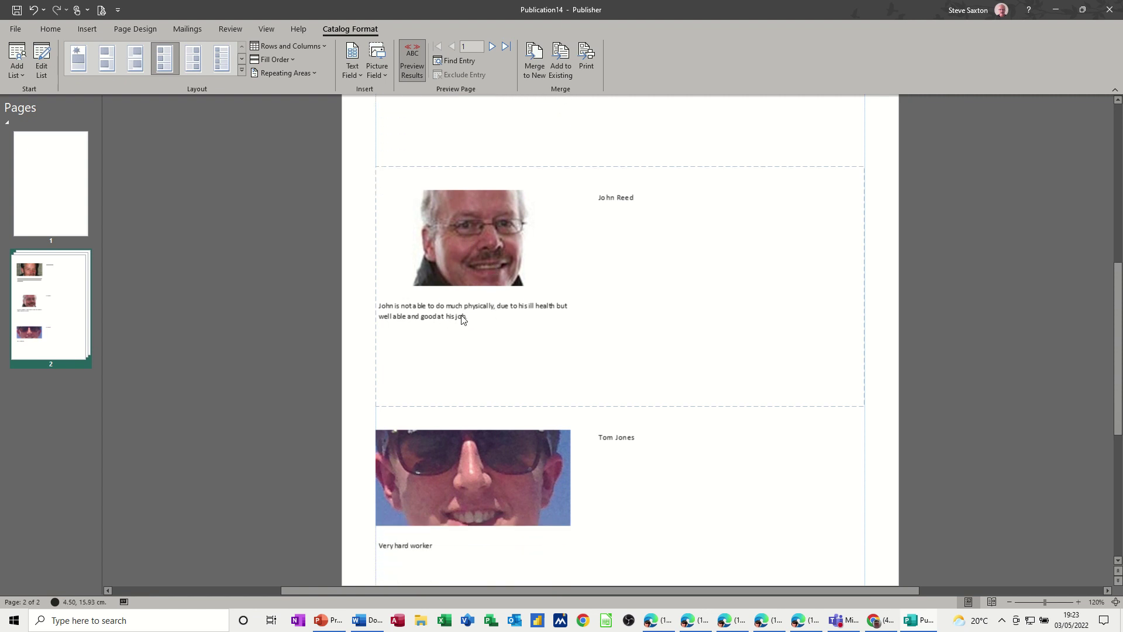
pyautogui.scroll(-1, 462, 363)
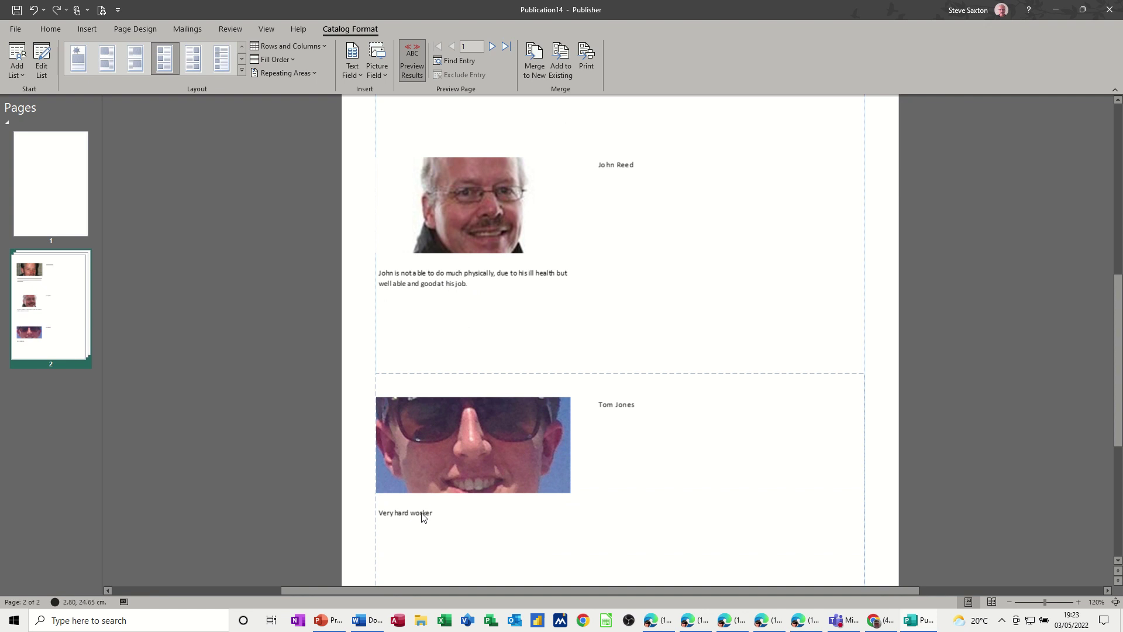
pyautogui.scroll(7, 532, 243)
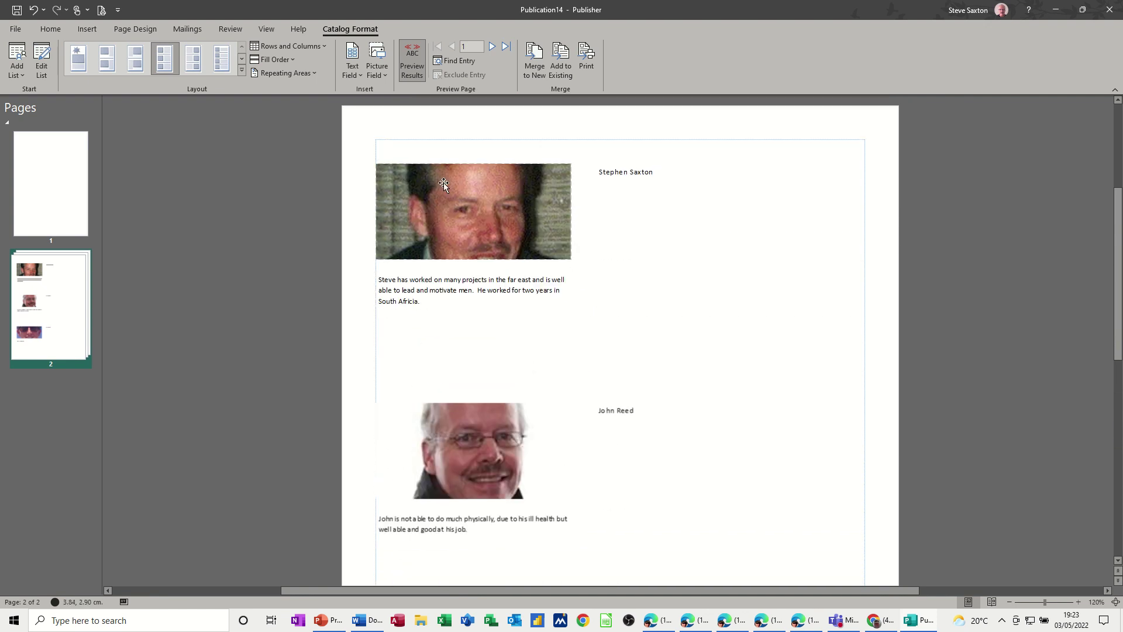